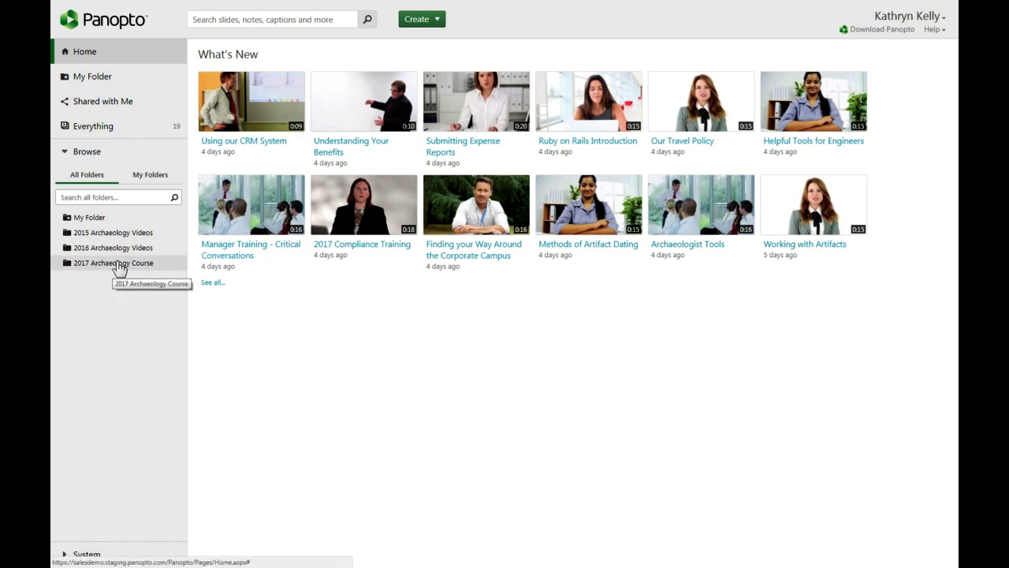
Step: Start a new playlist from inside the 2017 Archaeology Course folder
left_click(116, 263)
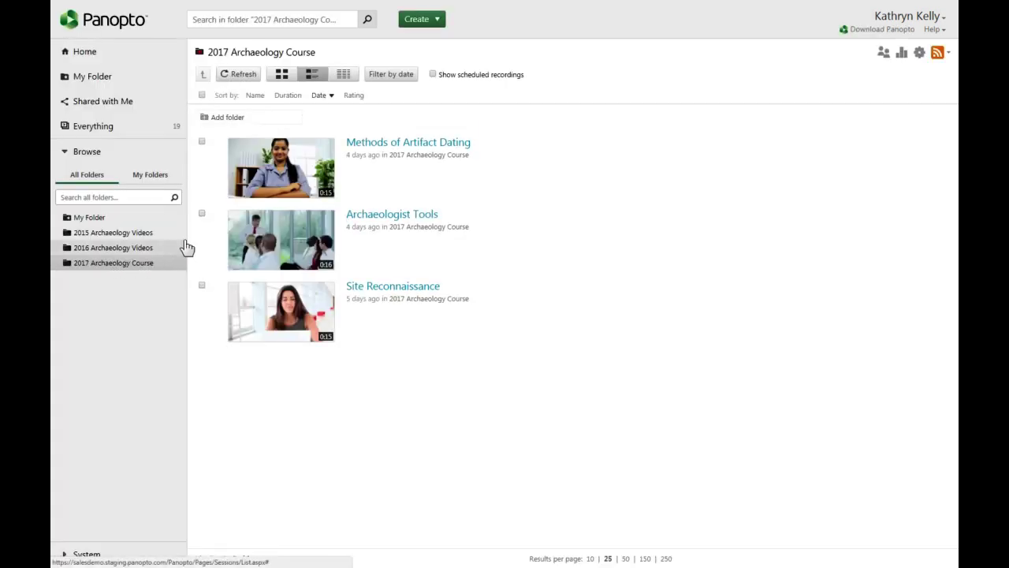
left_click(416, 19)
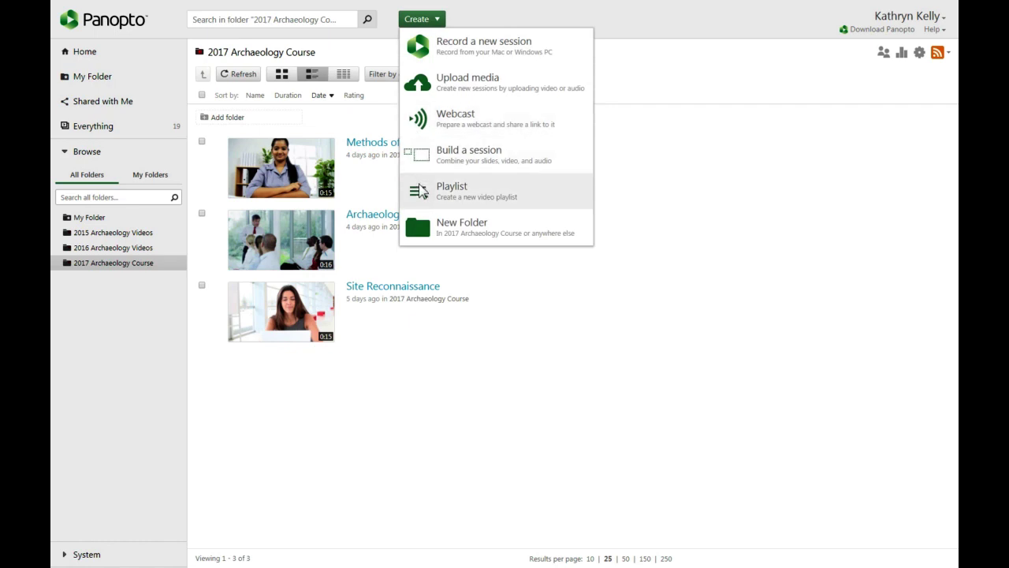
left_click(420, 193)
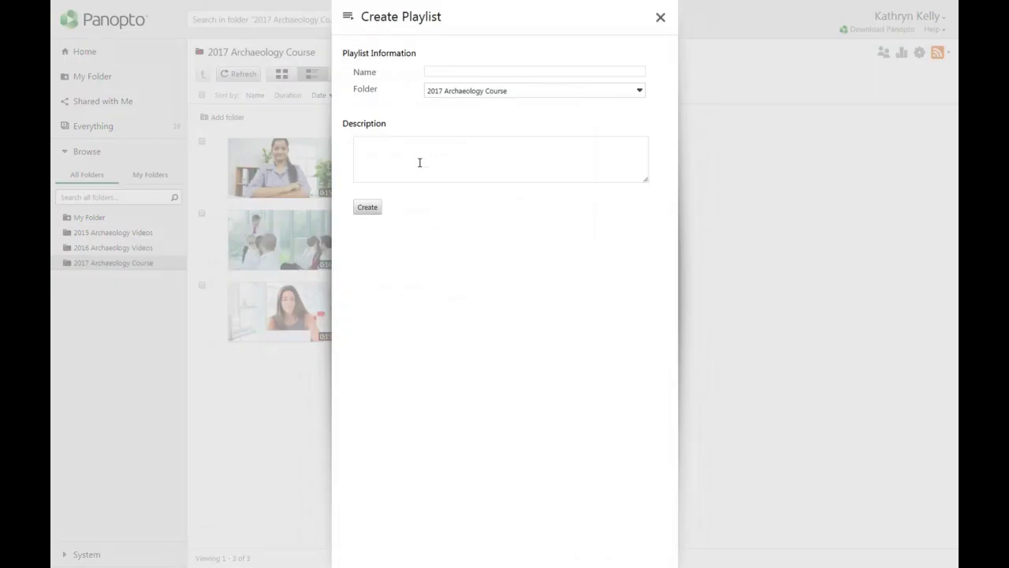
Step: Create 'Module 1 Playlist' in 2017 Archaeology Course, described 'Videos to watch before completing Archaeology Homework 1.'
left_click(438, 77)
type("Module 1 Playlist")
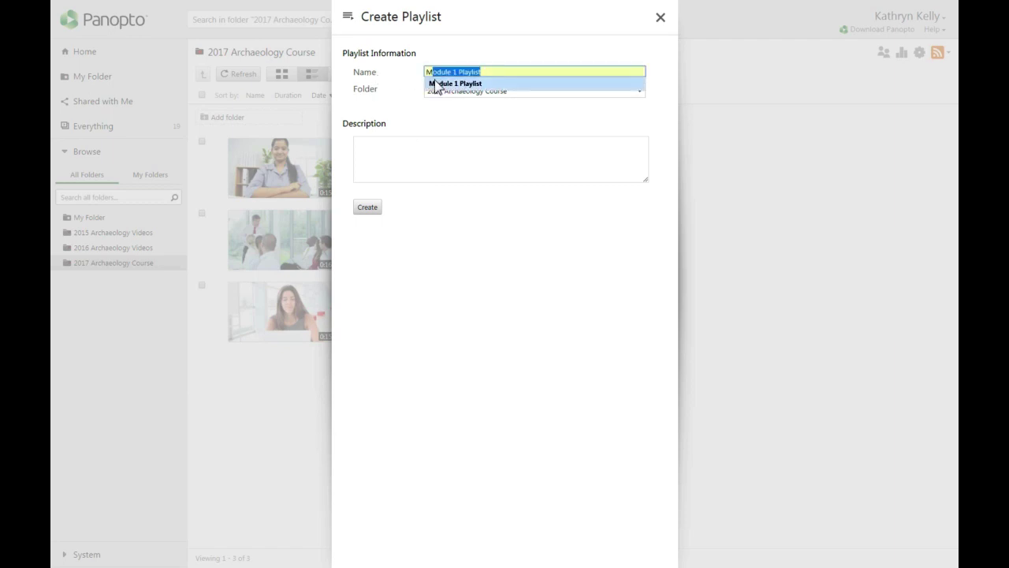
left_click(435, 82)
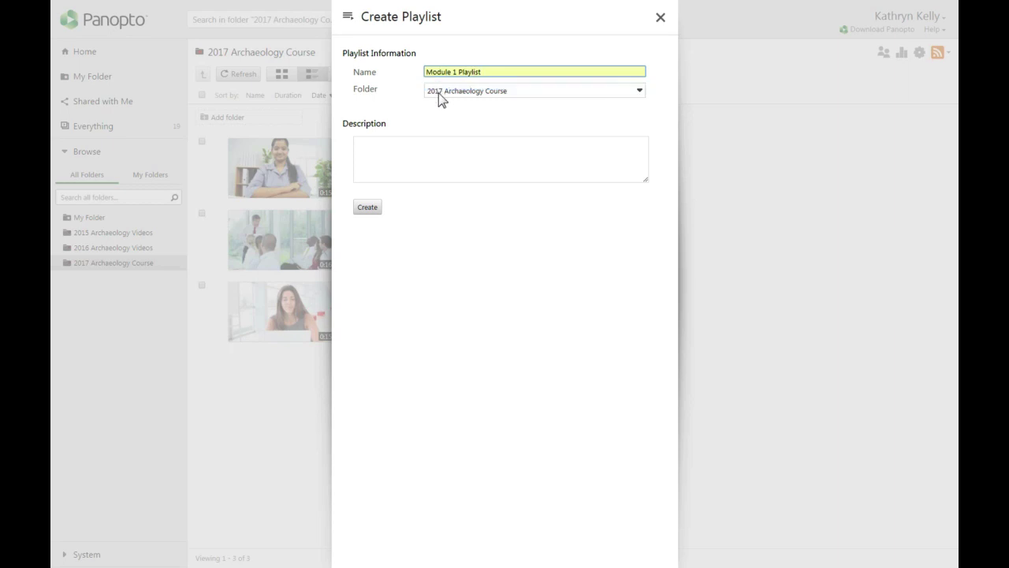
left_click(443, 95)
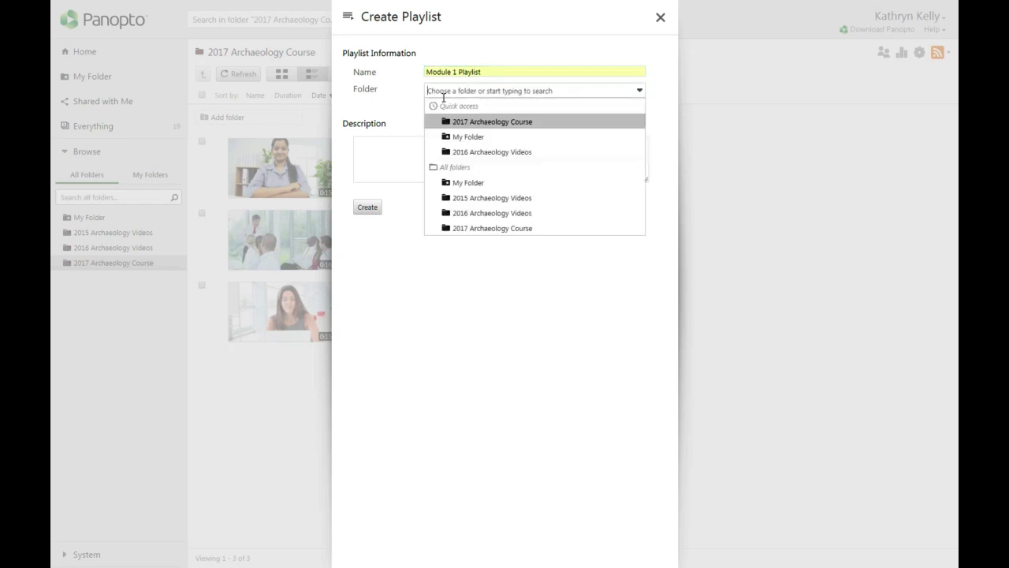
left_click(396, 151)
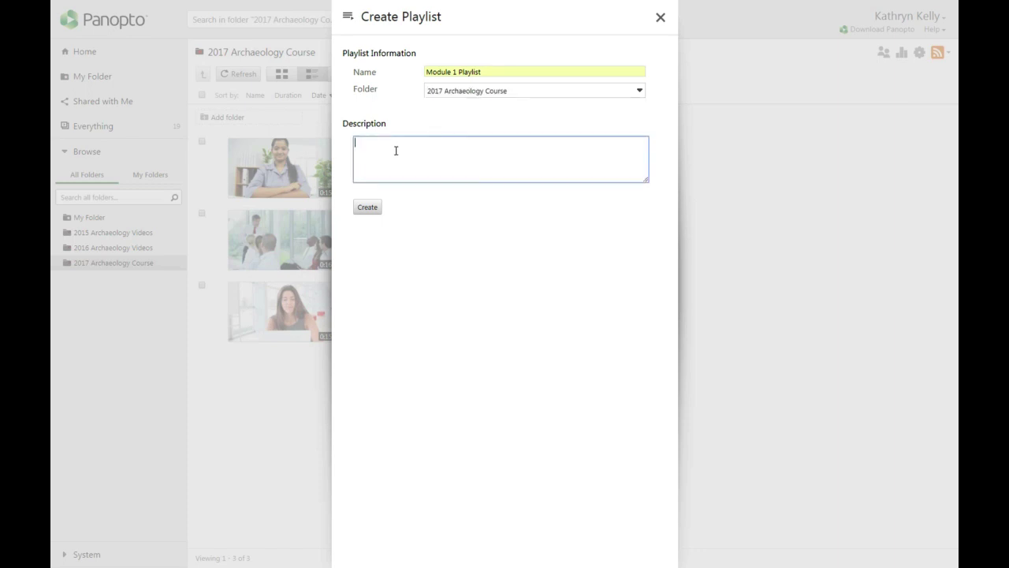
type("Videos to watch before completing Archaeology Homework 1.")
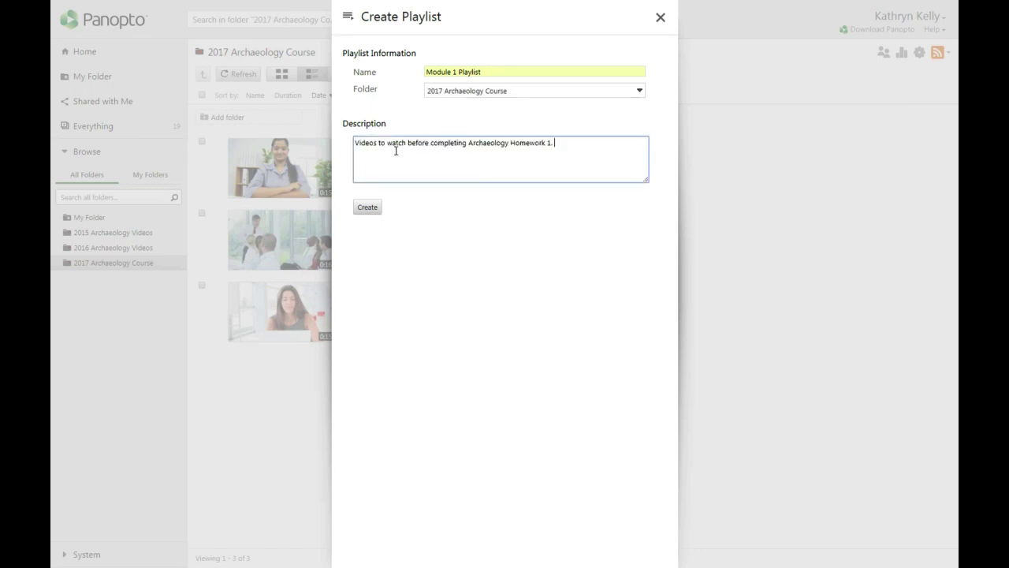
left_click(369, 208)
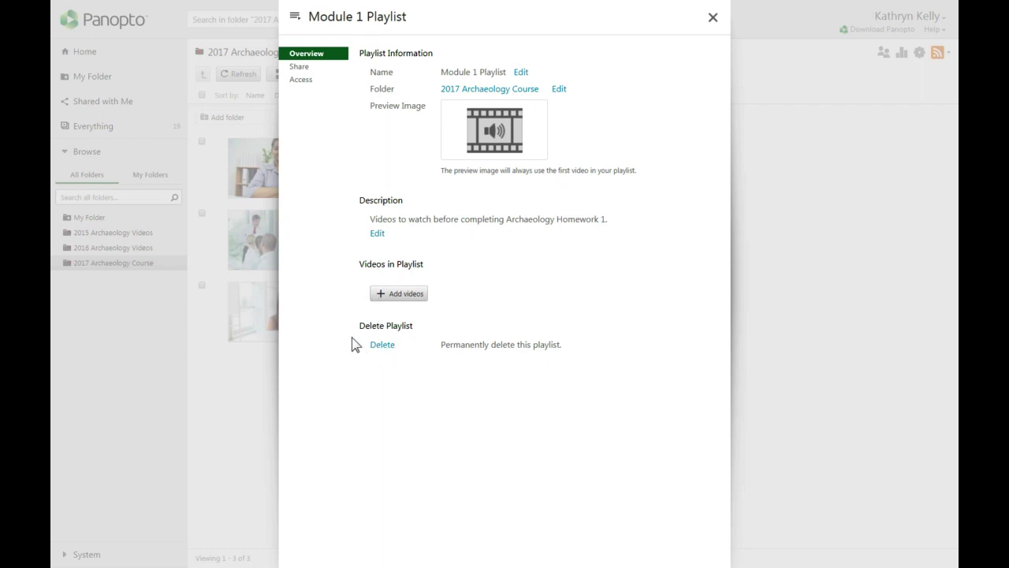
Step: Add Working with Artifacts, Trade in Prehistory and Social Complexity of Archaeology from 2016 Archaeology Videos
left_click(384, 295)
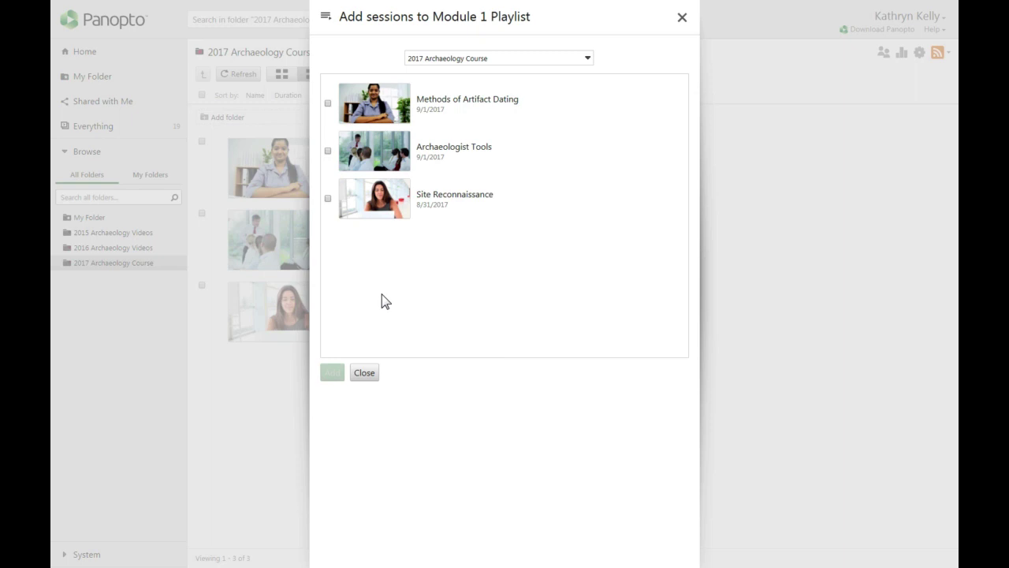
left_click(440, 61)
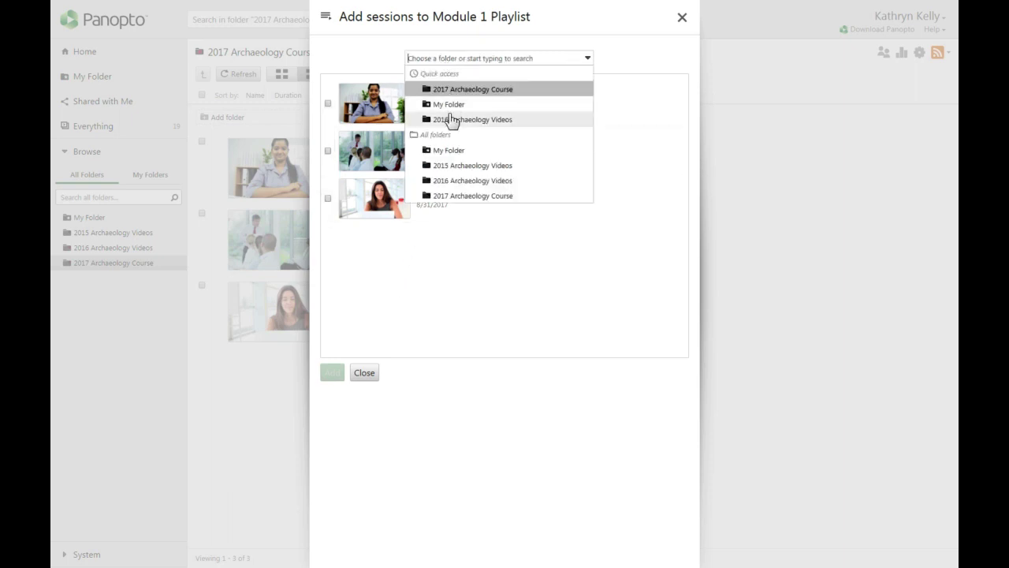
left_click(447, 120)
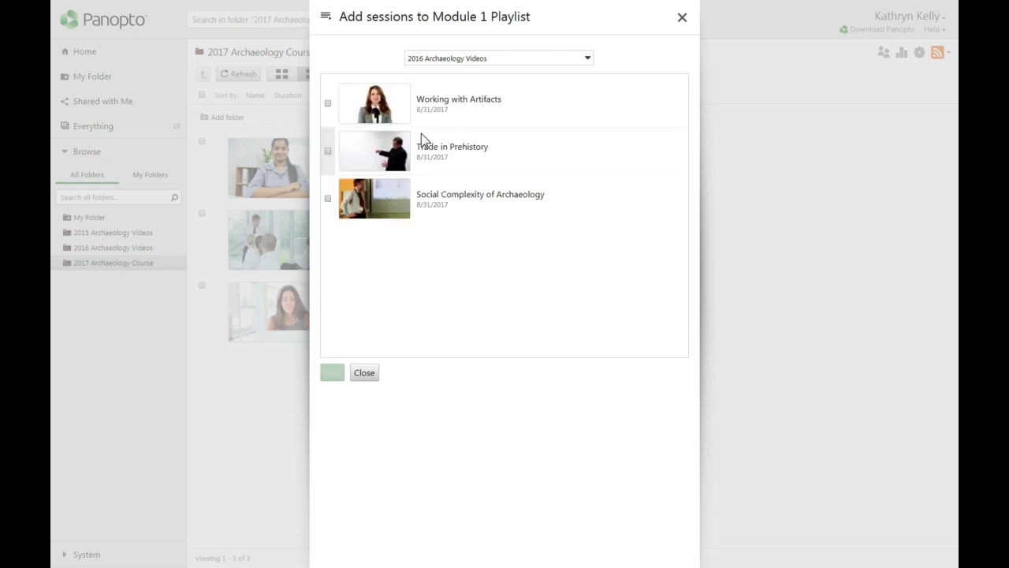
left_click(327, 114)
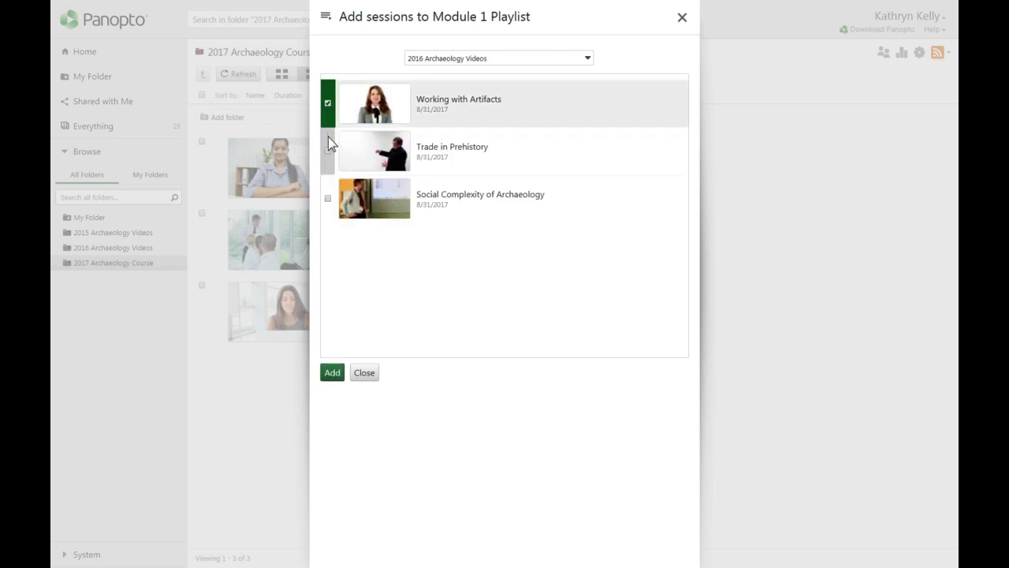
left_click(328, 150)
left_click(328, 199)
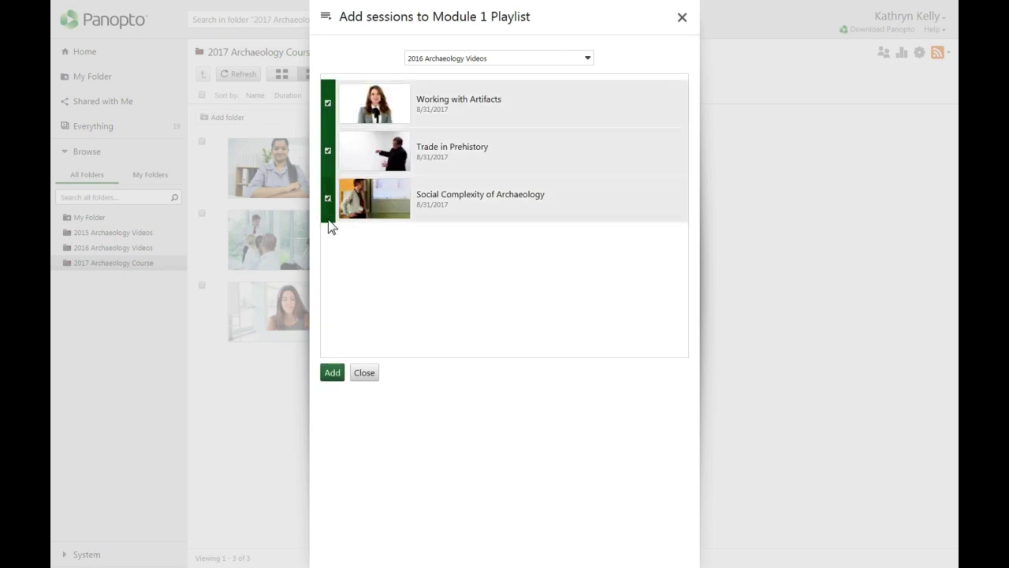
left_click(332, 374)
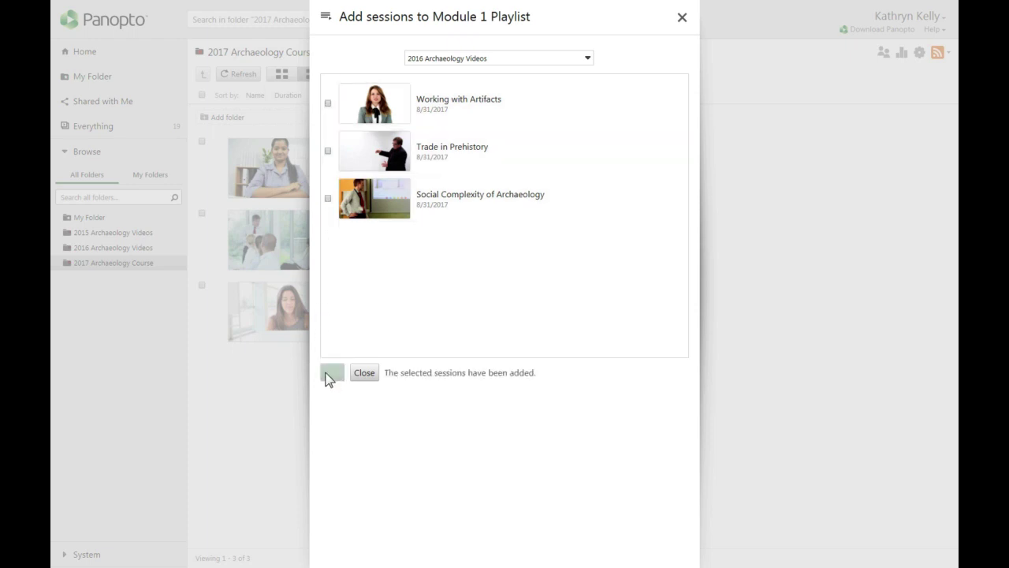
Step: Add Cognition and Symbolism from 2015 Archaeology Videos and return to the playlist overview
left_click(447, 60)
left_click(452, 165)
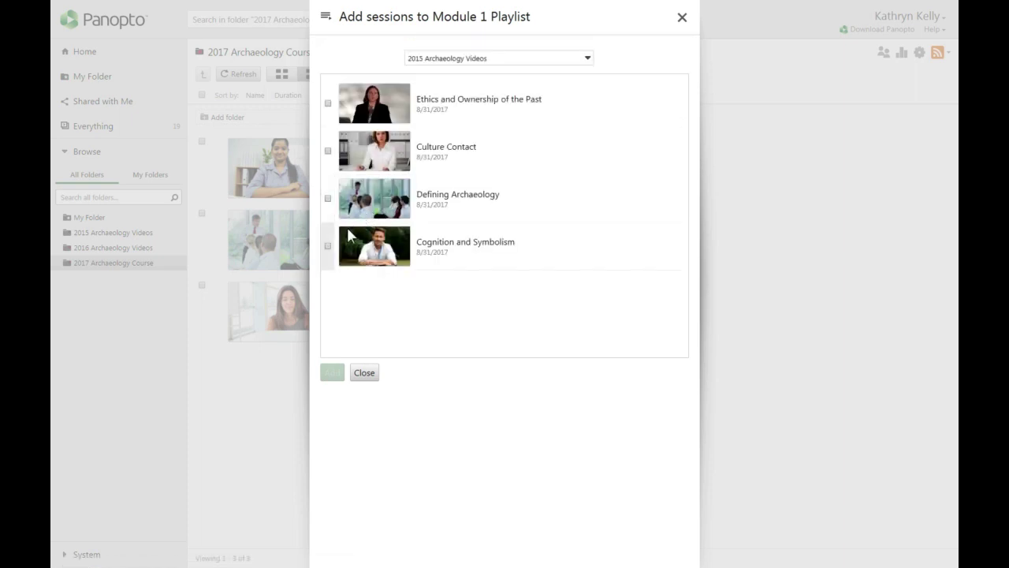
left_click(327, 246)
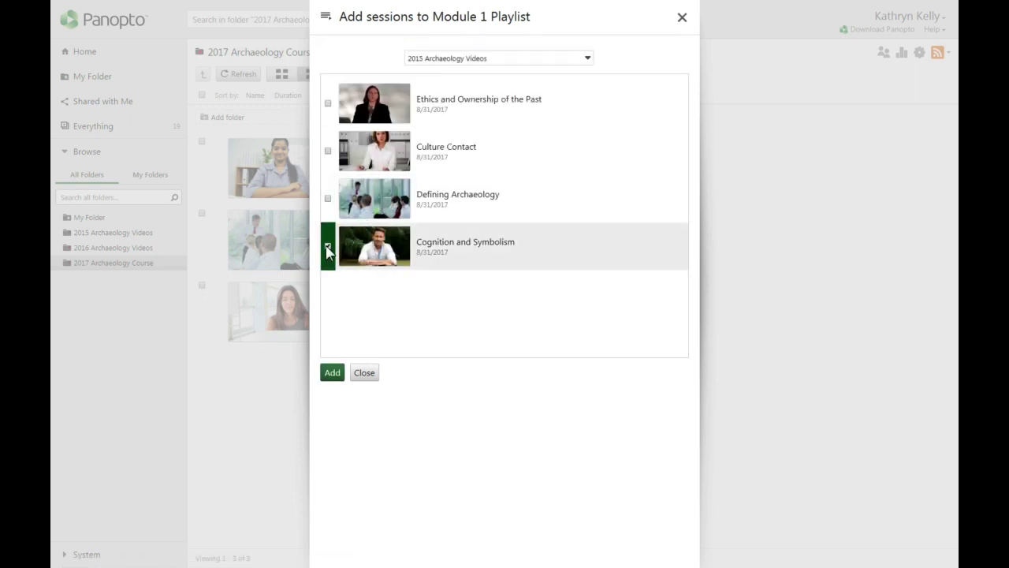
left_click(329, 374)
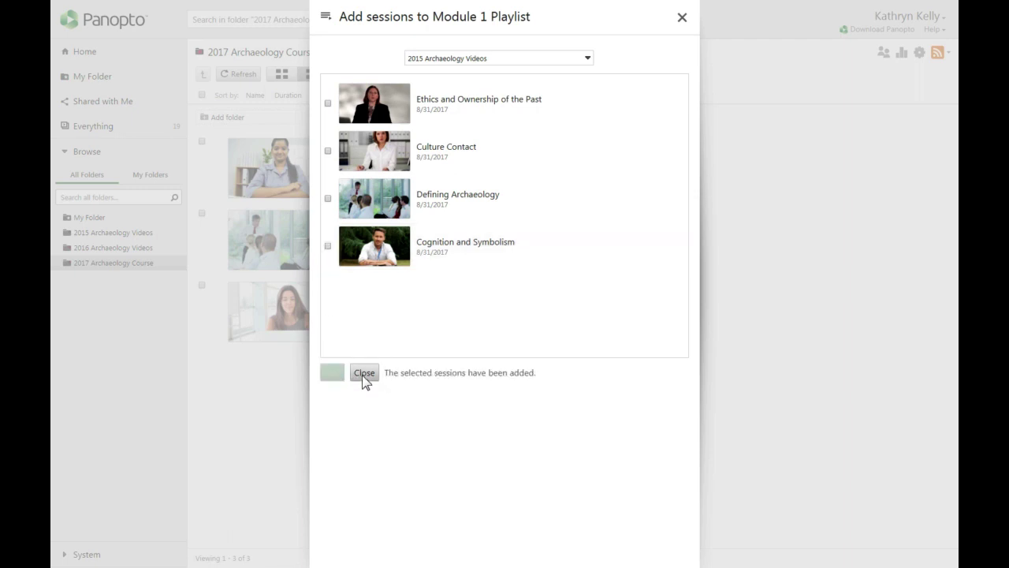
left_click(363, 374)
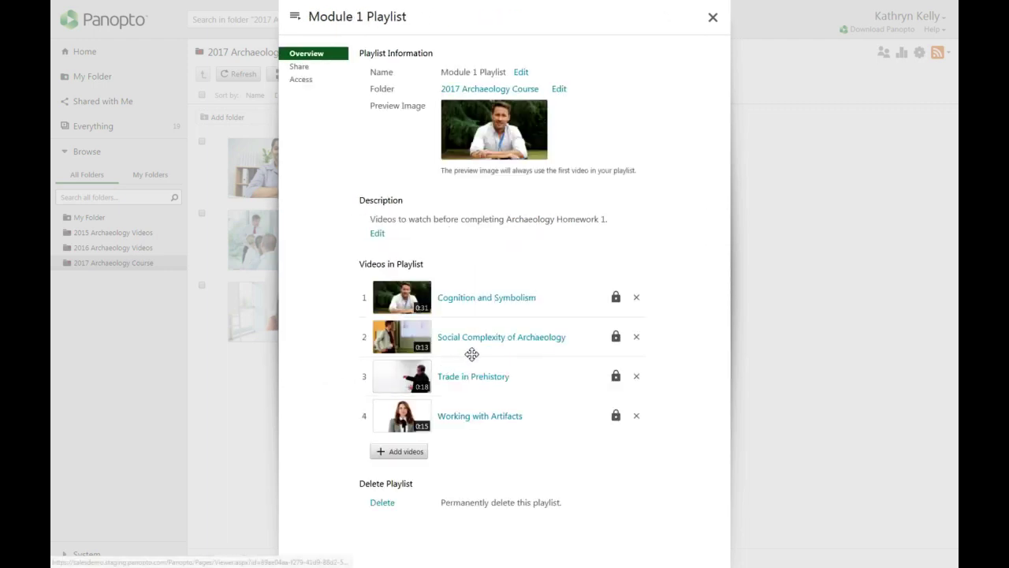
Step: Move Social Complexity of Archaeology below Trade in Prehistory in the playlist order
left_click_drag(472, 354, 470, 399)
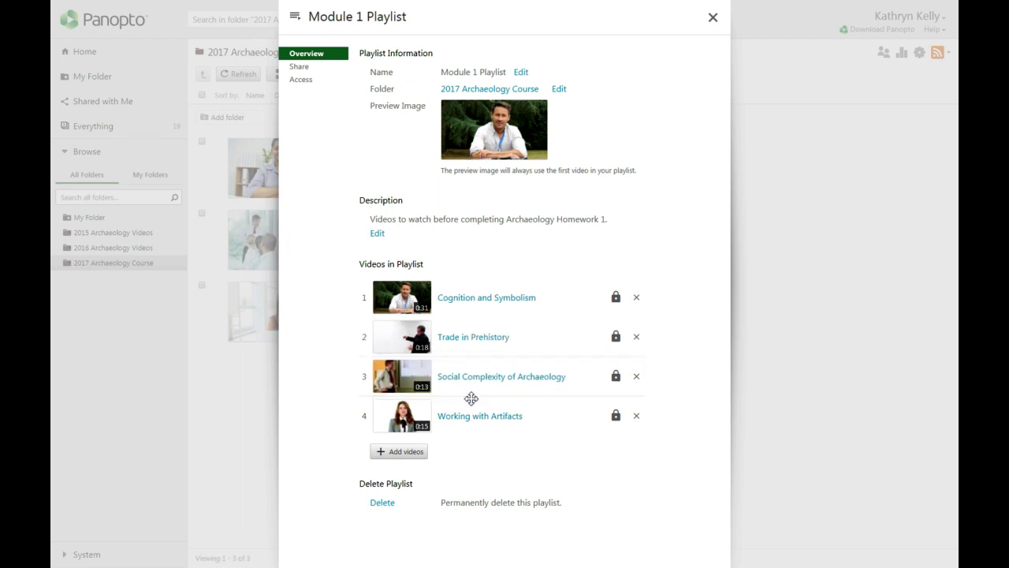
Step: Invite the viewer account to Module 1 Playlist, save sharing, and view its Access settings
left_click(319, 69)
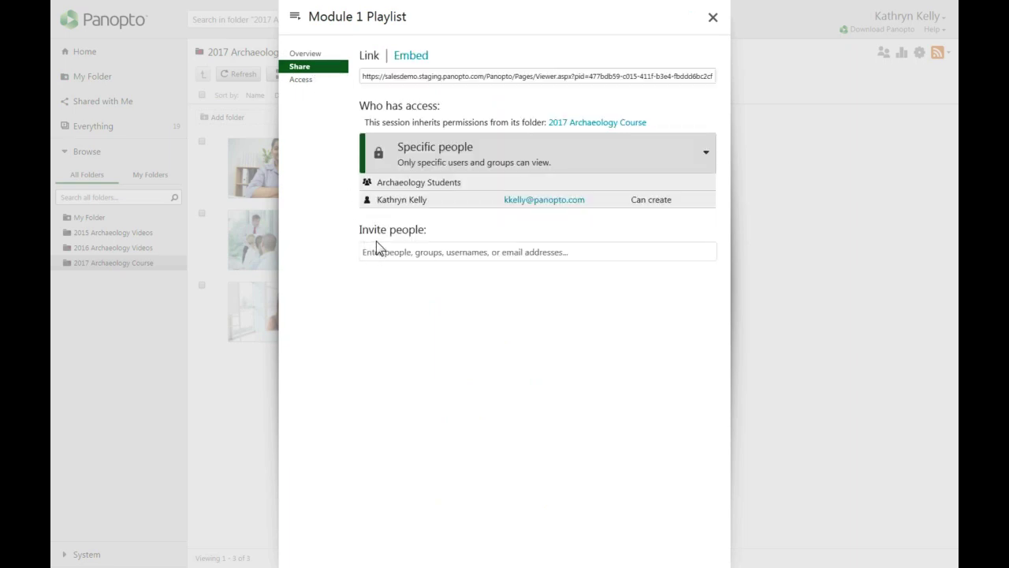
left_click(380, 250)
type("kate")
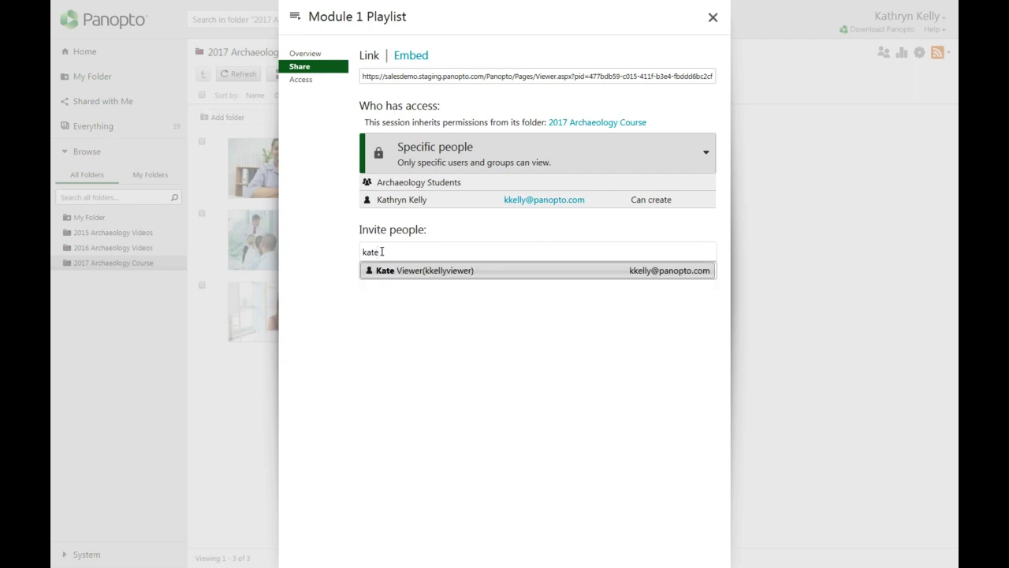
left_click(383, 273)
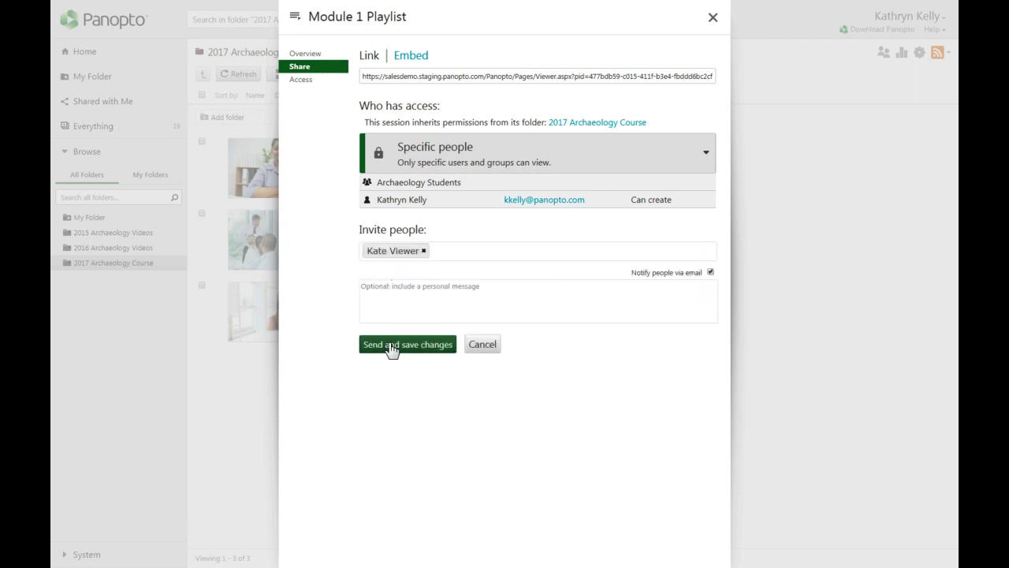
left_click(392, 350)
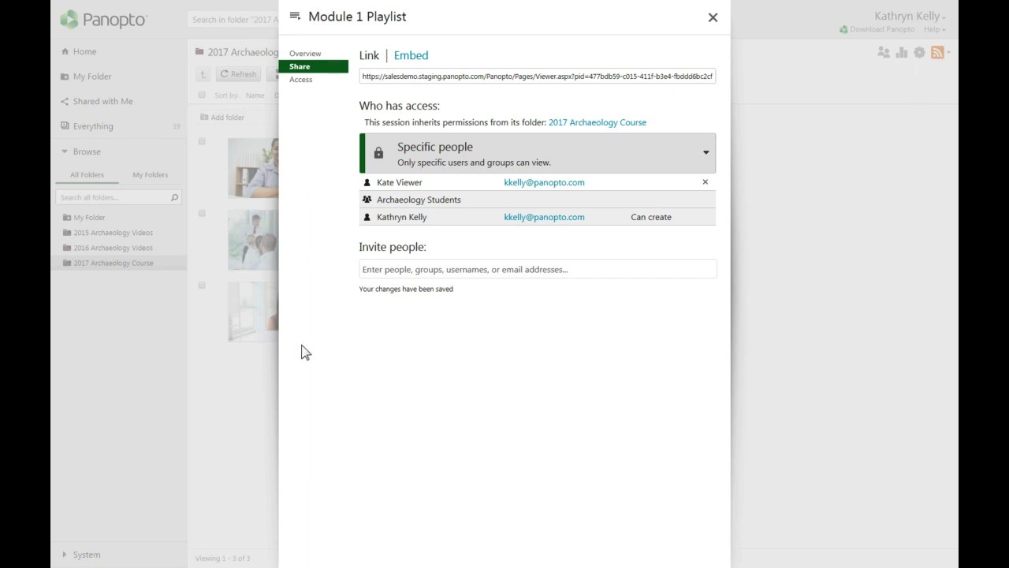
left_click(305, 87)
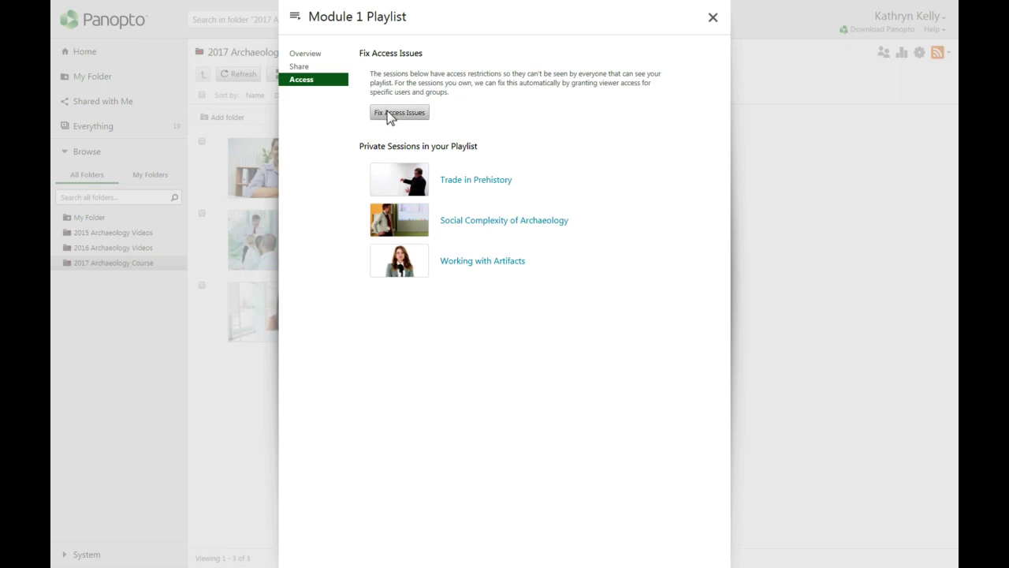
Step: Fix access for the three private sessions and close the playlist settings
left_click(391, 115)
left_click(713, 18)
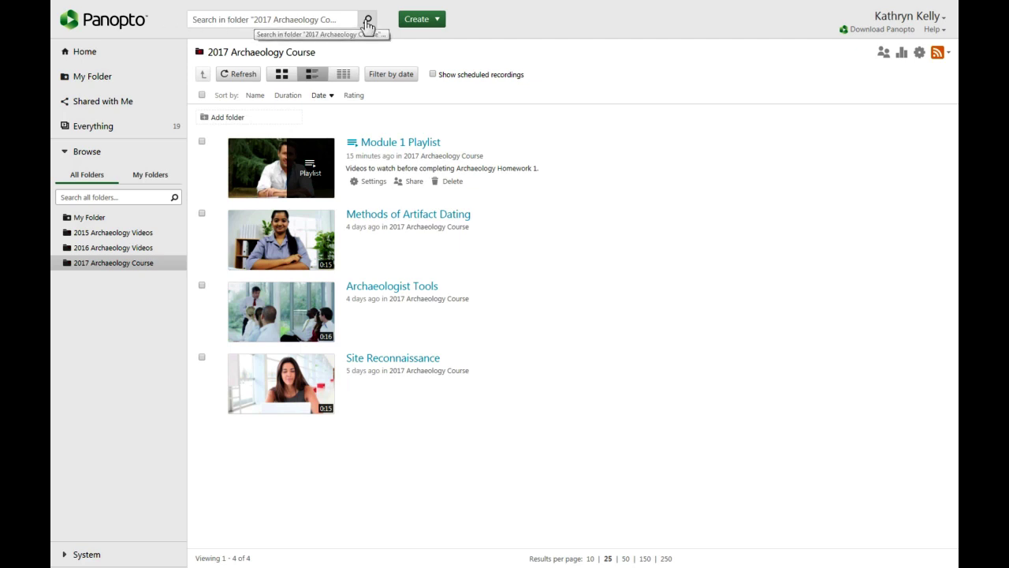
Step: Show the Create menu in the 2017 Archaeology Course folder
left_click(408, 22)
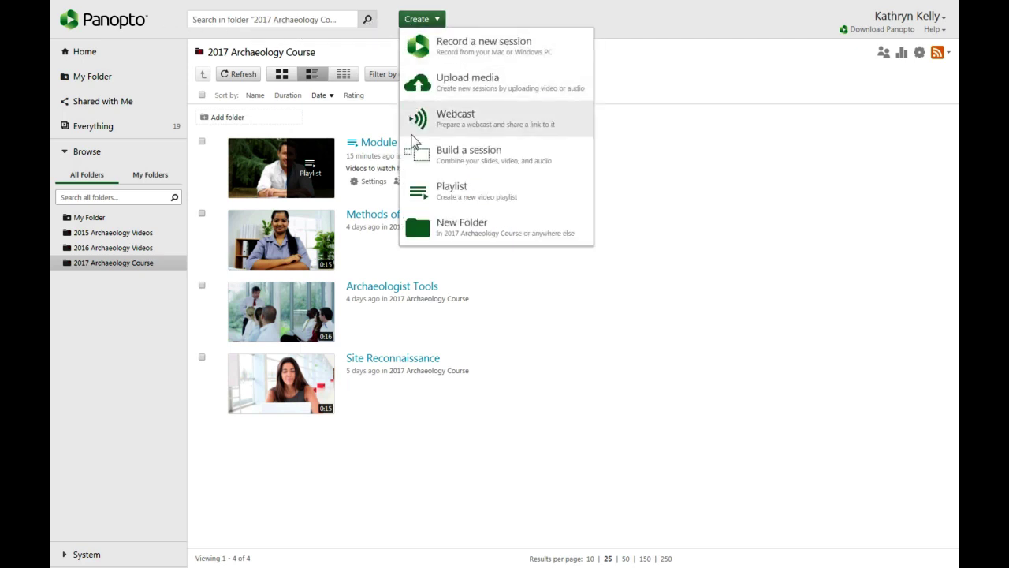